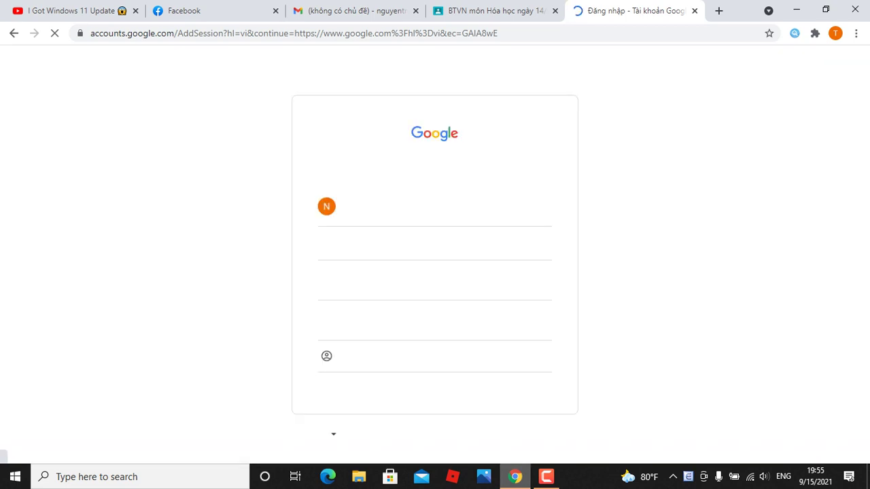
# On the account chooser, choose to use a different account.
pyautogui.click(404, 356)
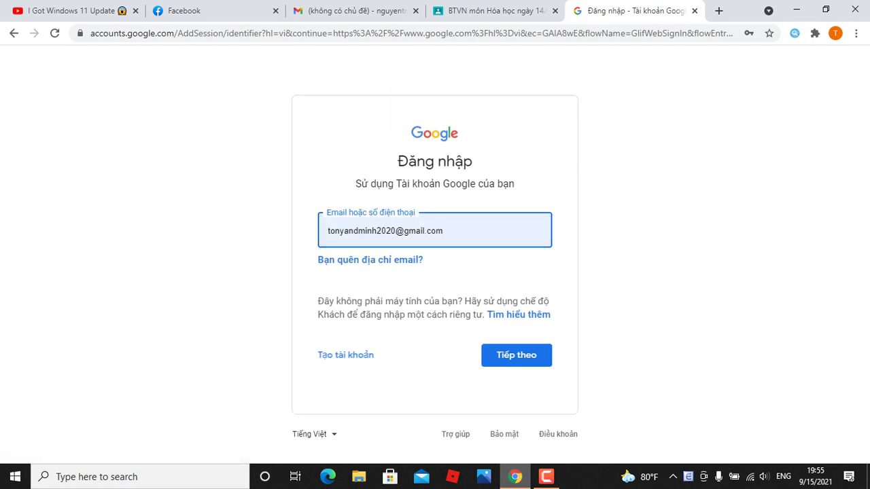
# Start a personal Google account, enter 'Music 1 hour' as last name and begin the first name.
pyautogui.click(345, 355)
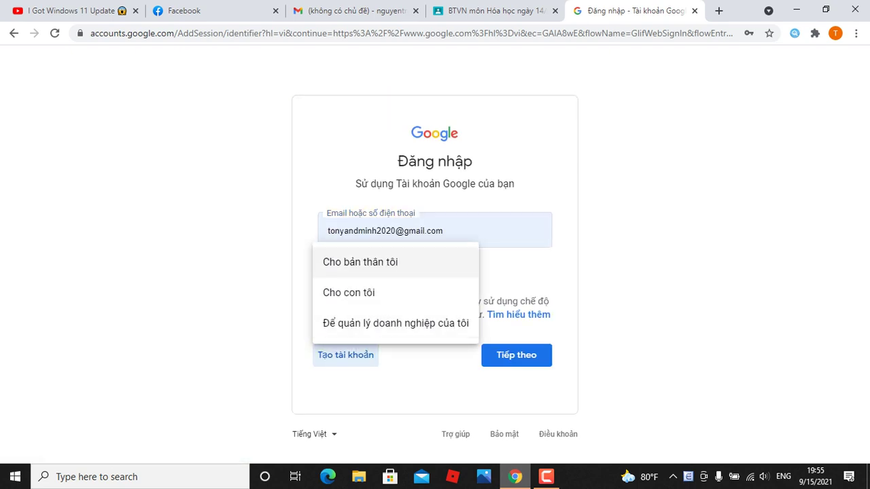
pyautogui.click(360, 262)
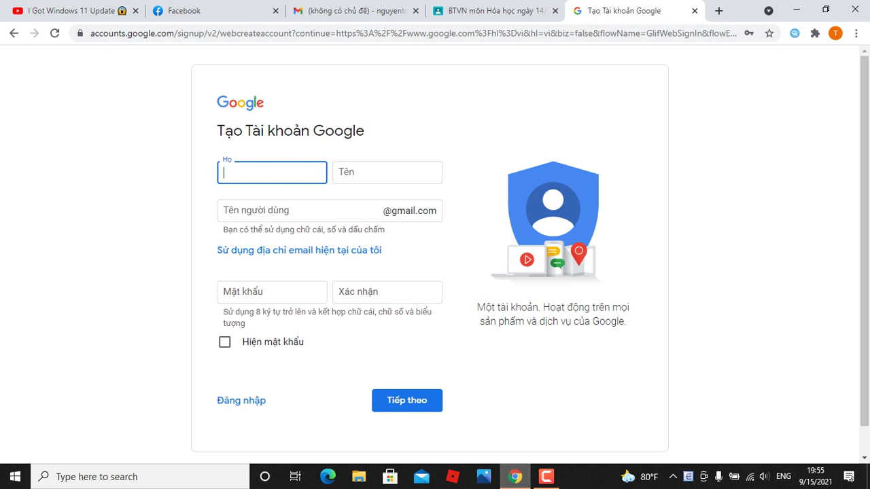
pyautogui.write('Music 1 hour')
pyautogui.click(386, 173)
pyautogui.write('Am')
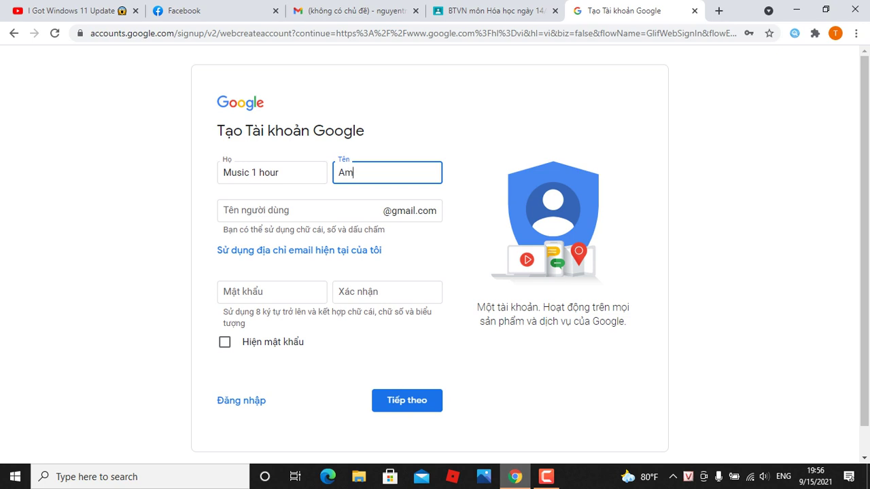
# In a new tab, search Google for 'google dịch' to reach Google Translate.
pyautogui.click(719, 10)
pyautogui.write('g')
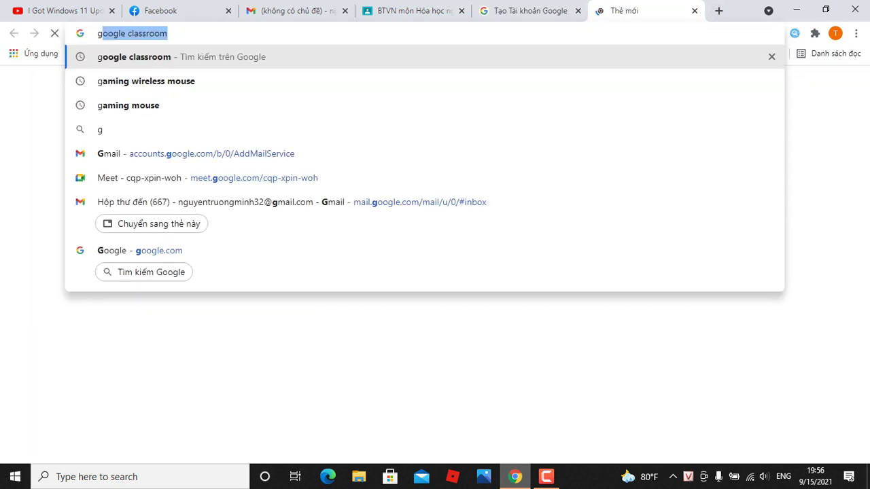
pyautogui.press('Return')
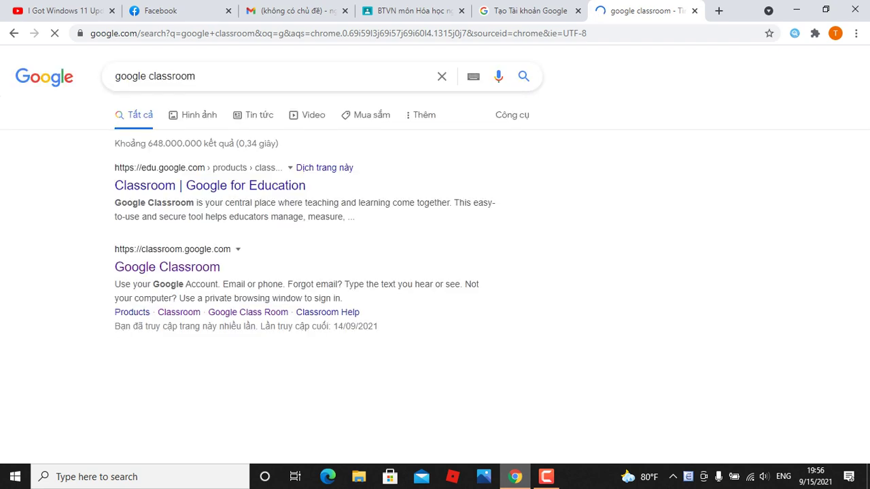
pyautogui.doubleClick(172, 77)
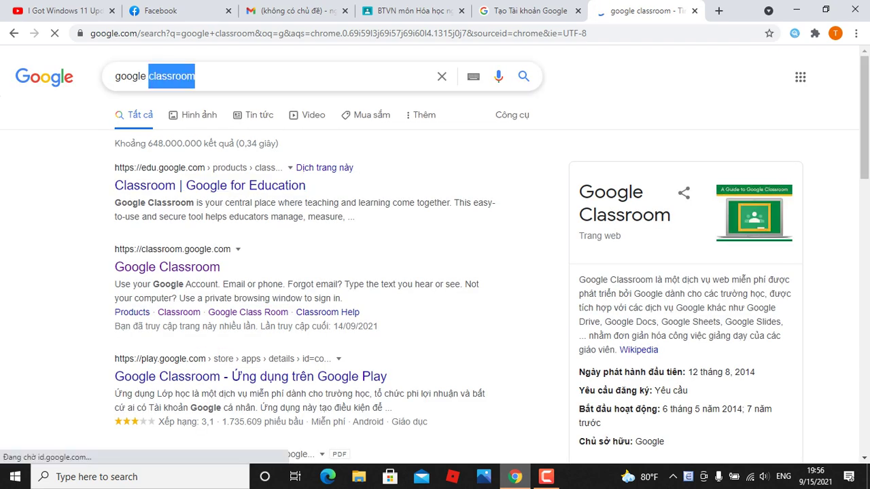
pyautogui.write('d')
pyautogui.press('Down')
pyautogui.press('Return')
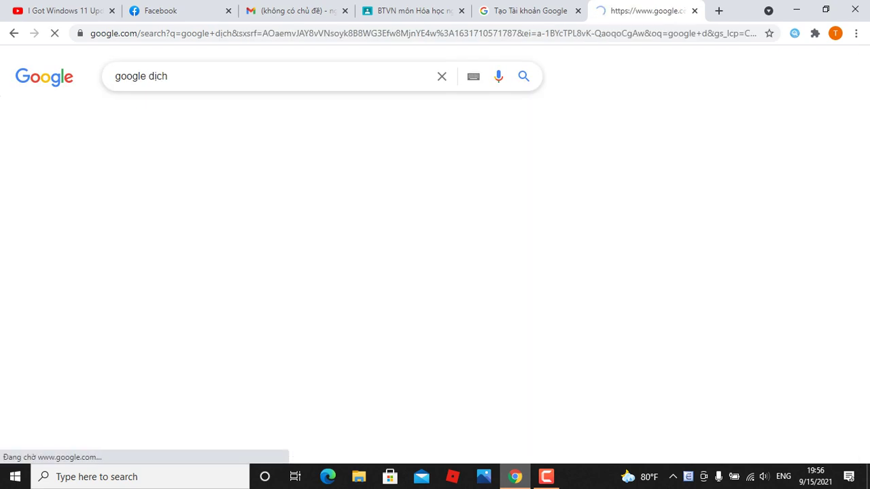
# Translate 'music 1 hour' into Vietnamese, then clear the first name with Vietnamese input enabled.
pyautogui.write('us')
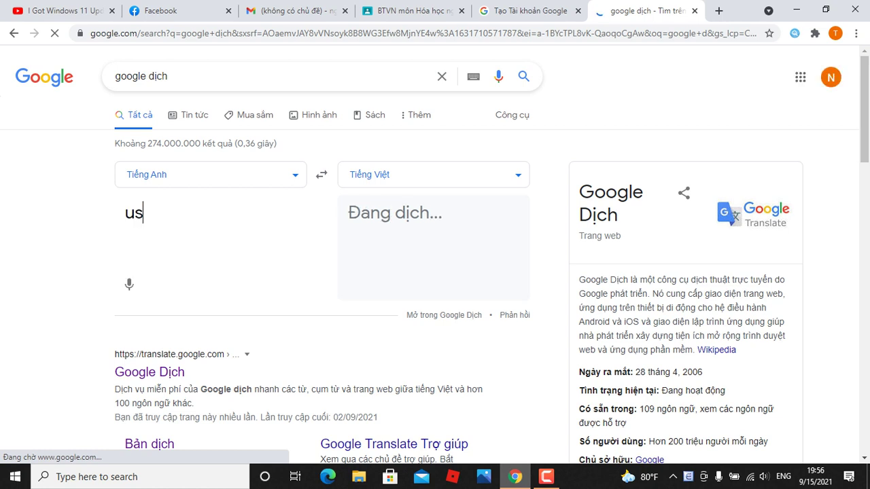
pyautogui.press('BackSpace')
pyautogui.press('BackSpace')
pyautogui.write('music 1 hour')
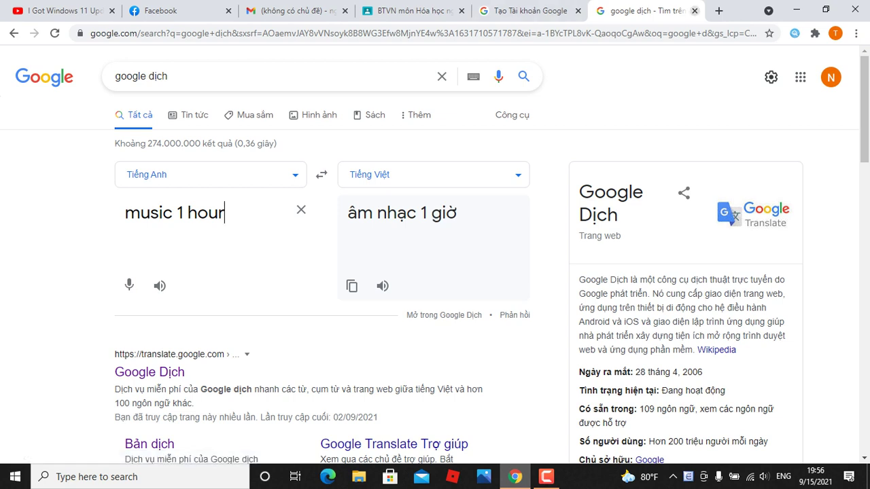
pyautogui.hotkey('ctrl', 'w')
pyautogui.press('BackSpace')
pyautogui.press('BackSpace')
pyautogui.hotkey('ctrl', 'shift')
# Enter 'Âm nhạc 1 giờ' as the first name and try a first username.
pyautogui.write('Â')
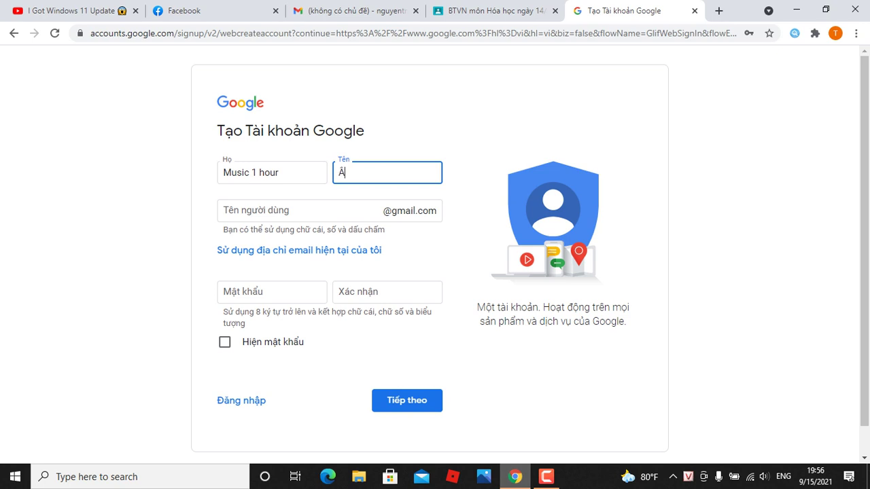
pyautogui.write('m nhạc 1 ')
pyautogui.write('gio')
pyautogui.click(299, 210)
pyautogui.hotkey('ctrl', 'shift')
pyautogui.write('1 t')
pyautogui.press('BackSpace')
pyautogui.press('BackSpace')
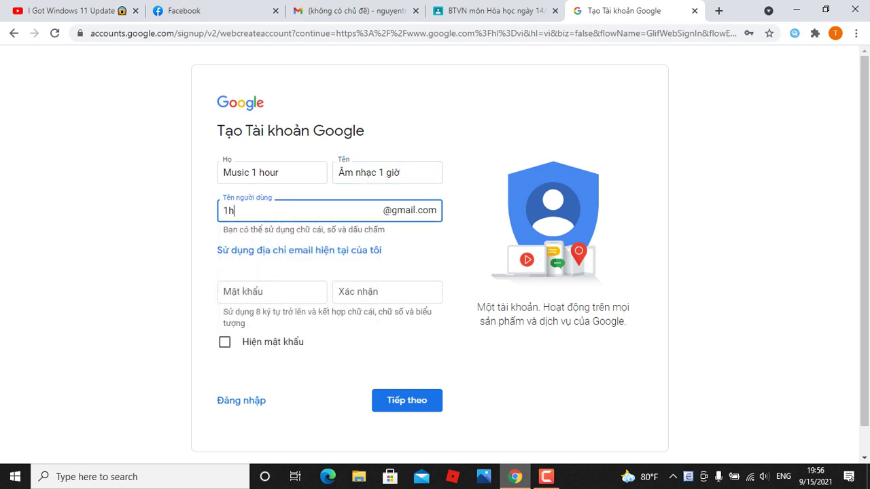
pyautogui.press('Tab')
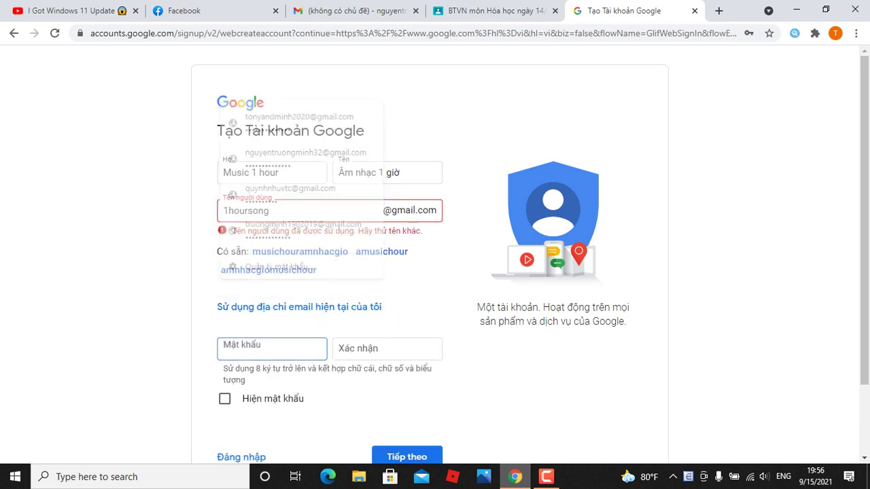
# Replace the taken username, then pick a suggested available username and edit it.
pyautogui.click(269, 210)
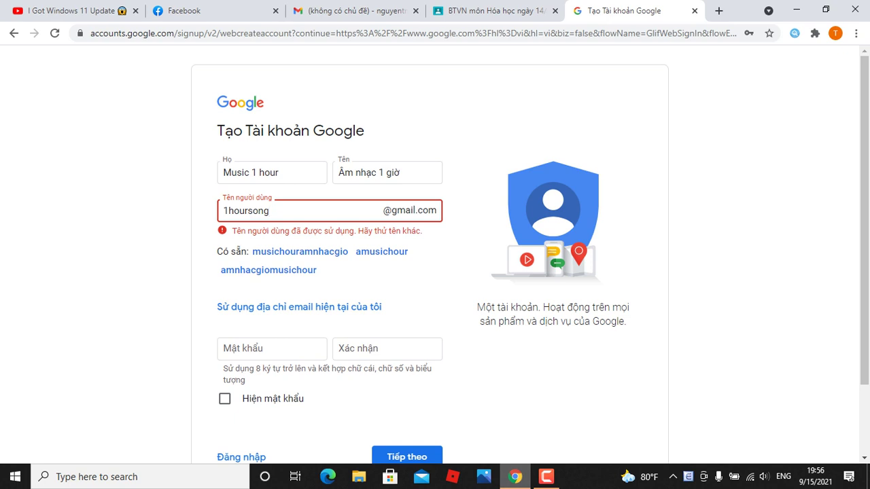
pyautogui.moveTo(270, 211); pyautogui.dragTo(224, 211)
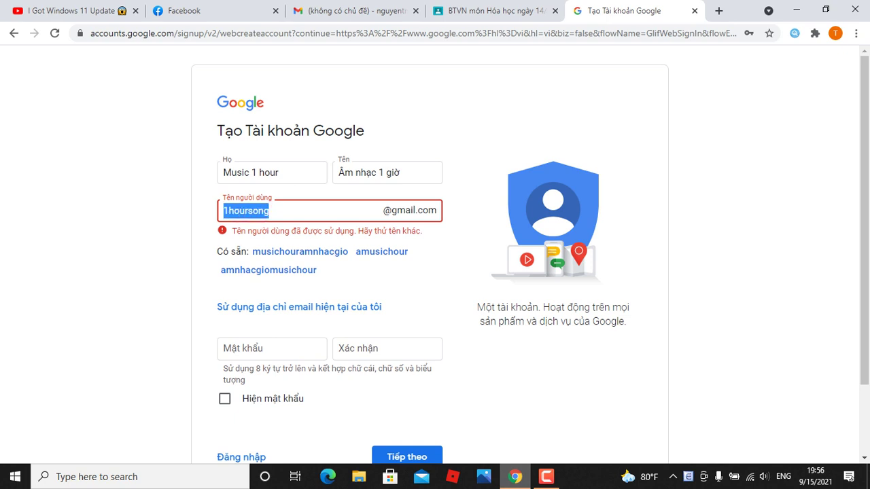
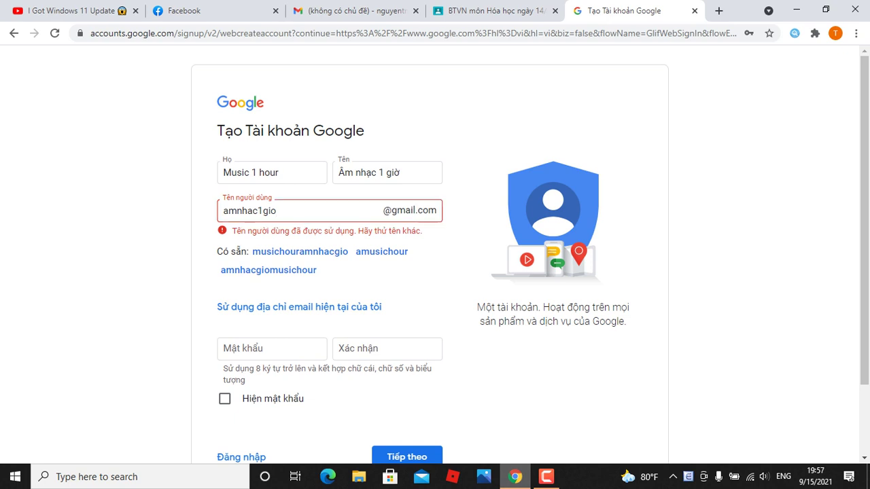
pyautogui.click(268, 270)
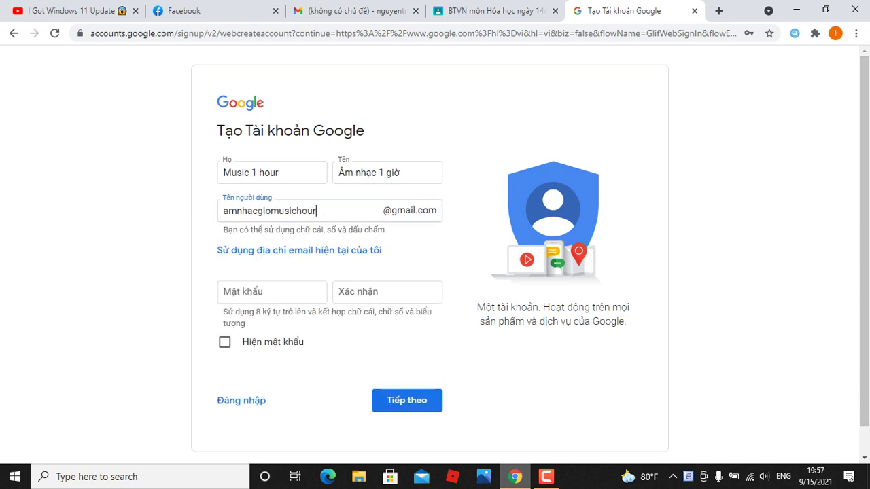
pyautogui.click(296, 211)
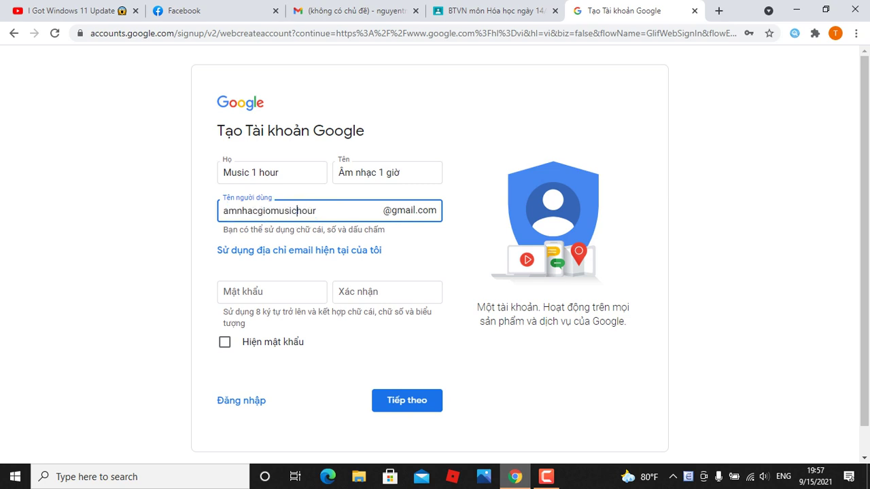
pyautogui.write('1')
pyautogui.press('BackSpace')
pyautogui.press('BackSpace')
pyautogui.press('BackSpace')
pyautogui.press('Tab')
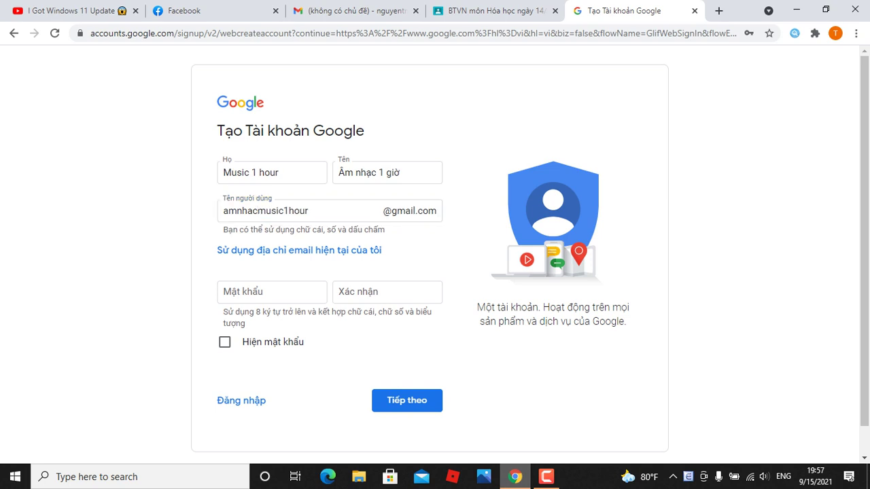
# Enter the account password and type it again to confirm.
pyautogui.press('Tab')
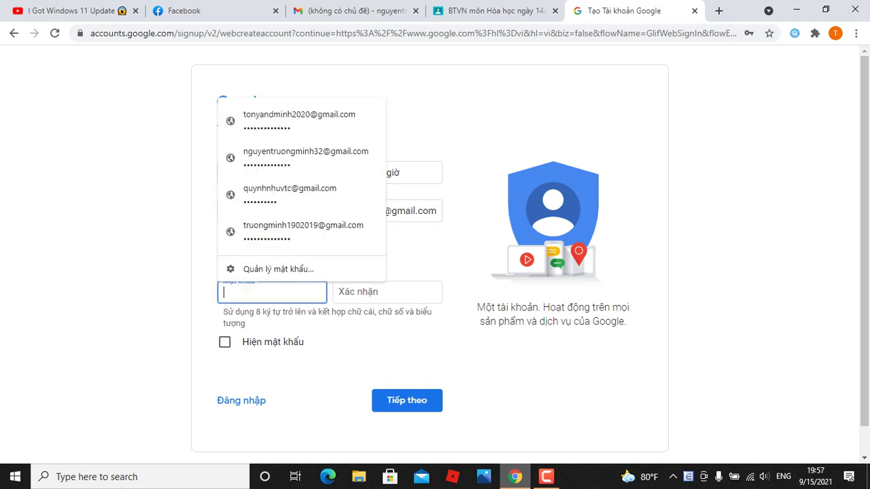
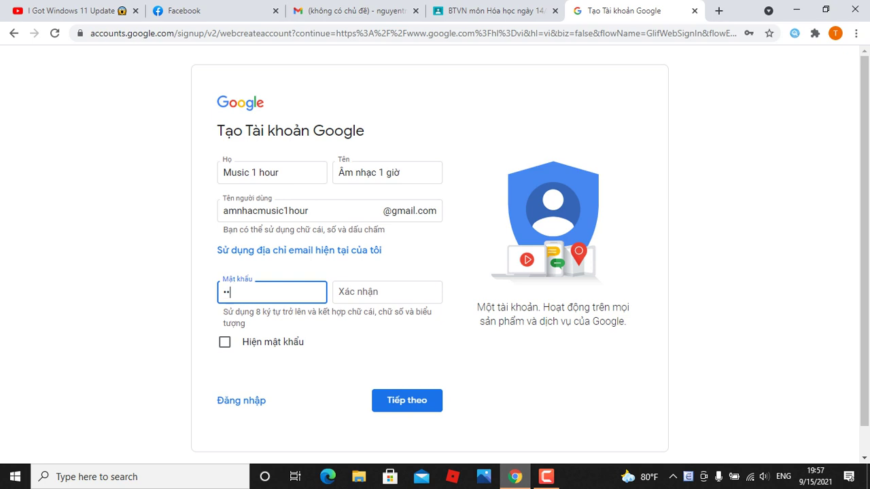
pyautogui.hotkey('ctrl', 'a')
pyautogui.press('Tab')
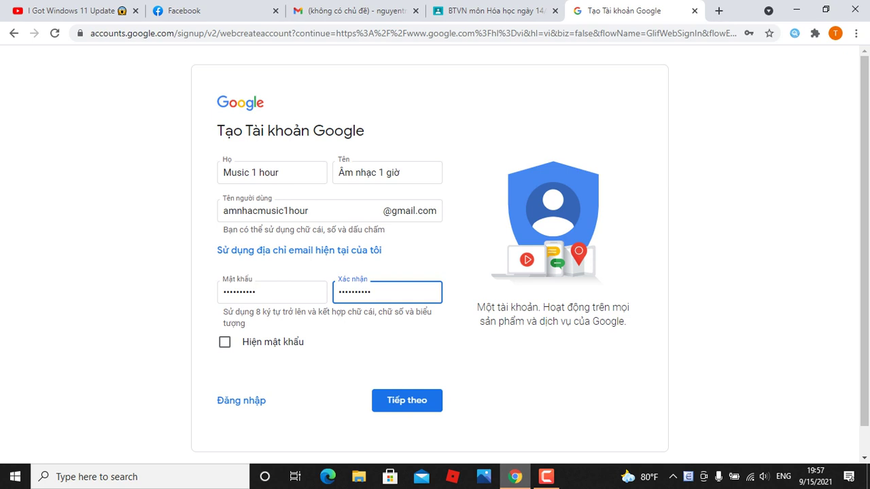
# Revise the username to another variant, which is still reported as taken.
pyautogui.moveTo(258, 211); pyautogui.dragTo(224, 211)
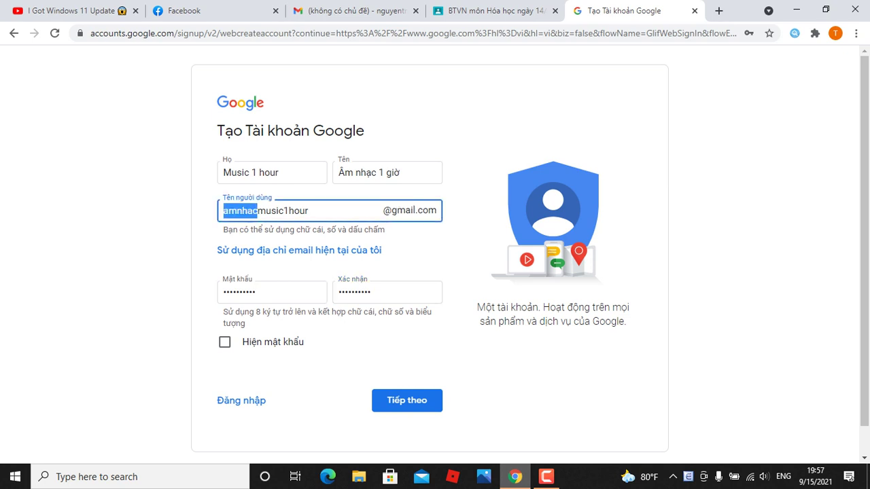
pyautogui.press('BackSpace')
pyautogui.press('Tab')
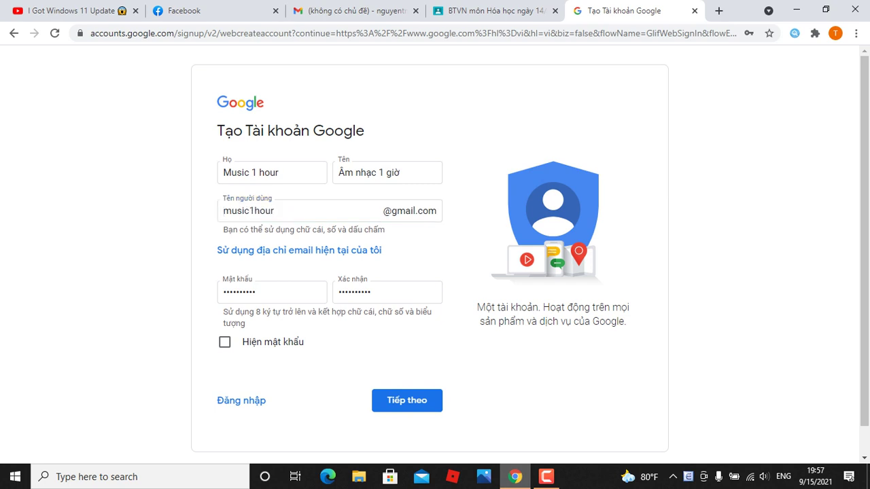
pyautogui.click(274, 211)
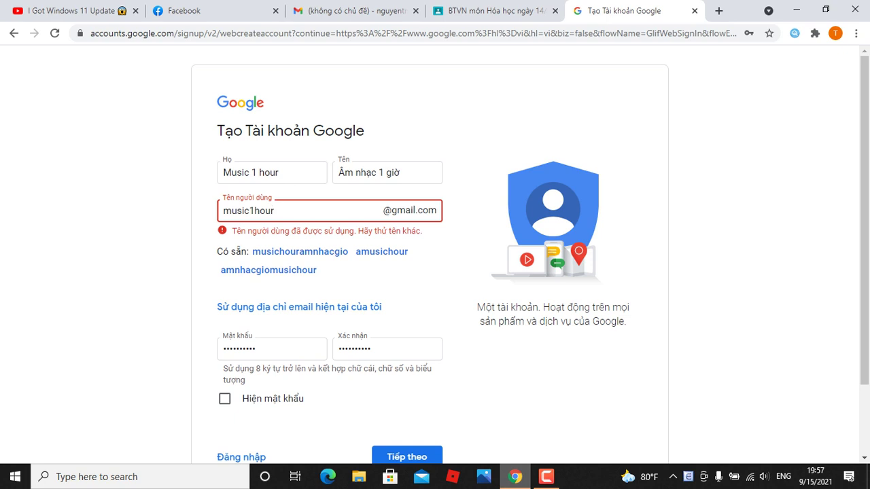
pyautogui.moveTo(245, 211); pyautogui.dragTo(223, 210)
pyautogui.write('song')
pyautogui.click(269, 210)
pyautogui.hotkey('ctrl', 'a')
pyautogui.hotkey('ctrl', '3')
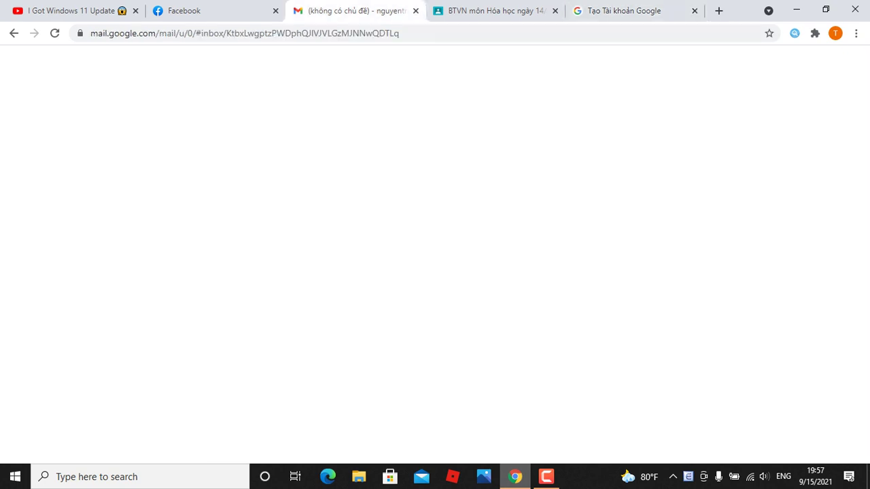
pyautogui.hotkey('ctrl', '5')
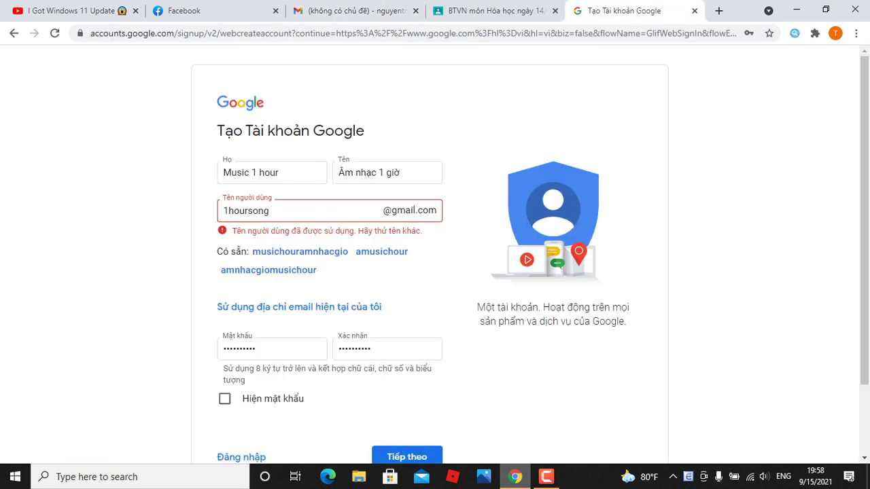
# In a new tab, add another account from the Google profile menu.
pyautogui.hotkey('ctrl', 't')
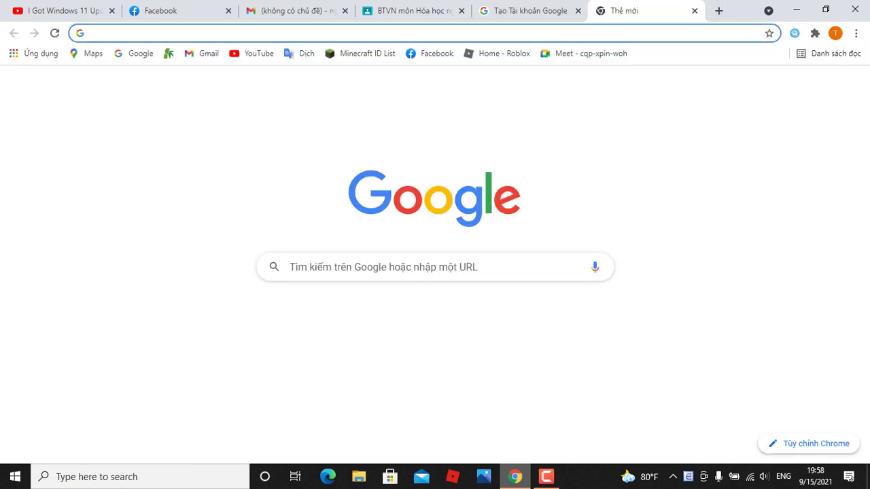
pyautogui.click(837, 85)
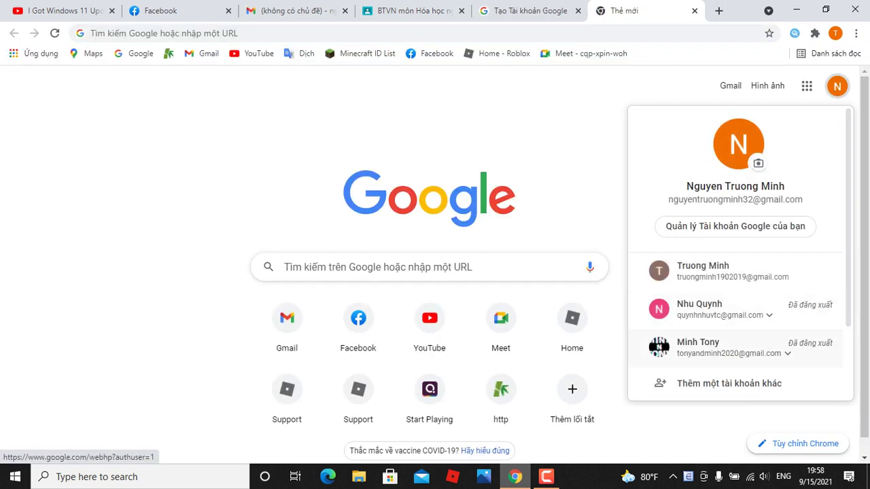
pyautogui.click(687, 439)
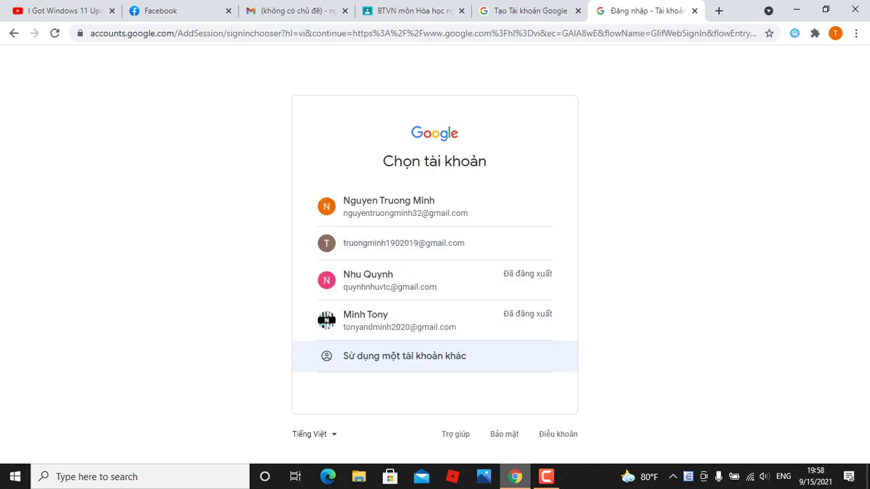
# Check on the sign-in page whether a username variant already has an account.
pyautogui.click(404, 356)
pyautogui.write('fdf')
pyautogui.hotkey('ctrl', 'a')
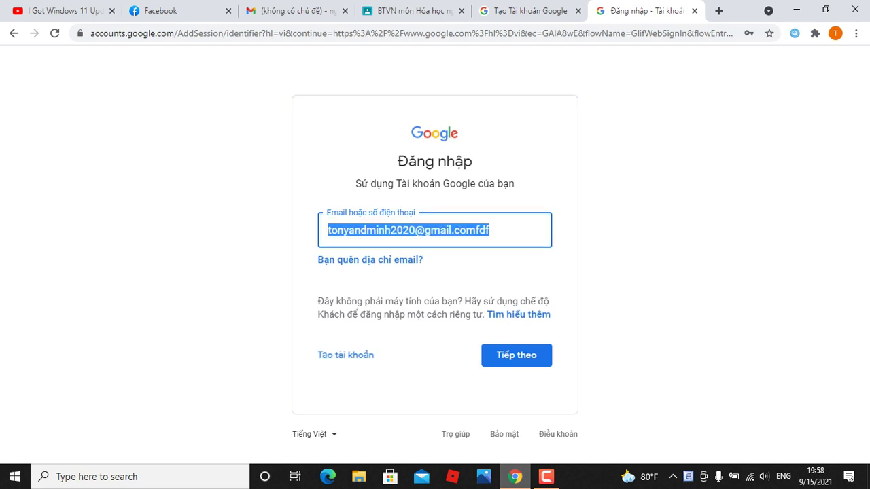
pyautogui.press('BackSpace')
pyautogui.press('Down')
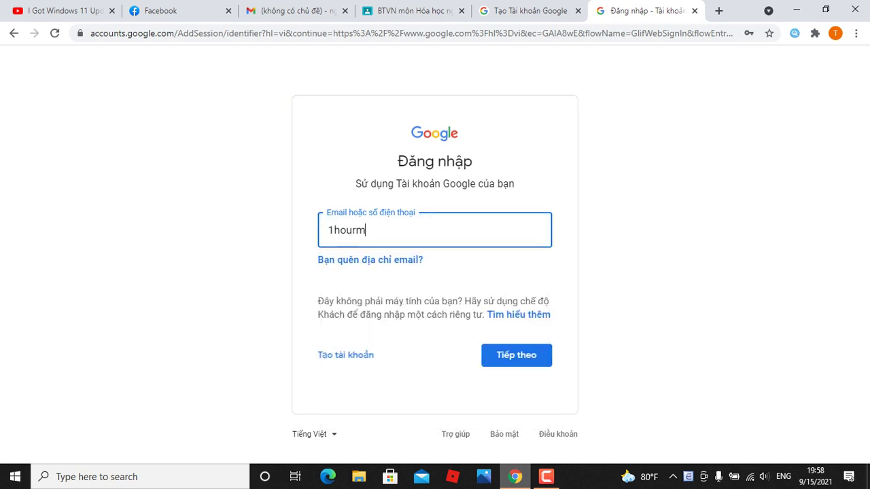
pyautogui.press('Return')
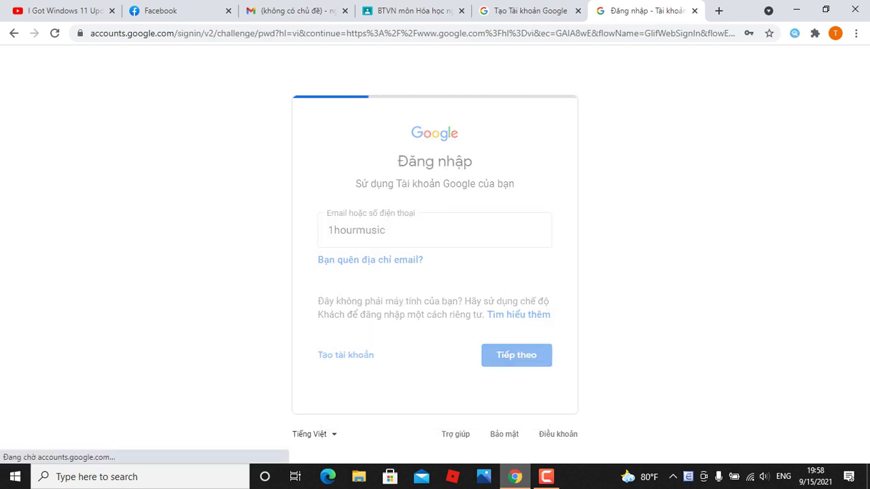
# Find a variant with no existing account and paste it into the sign-up username field.
pyautogui.click(498, 186)
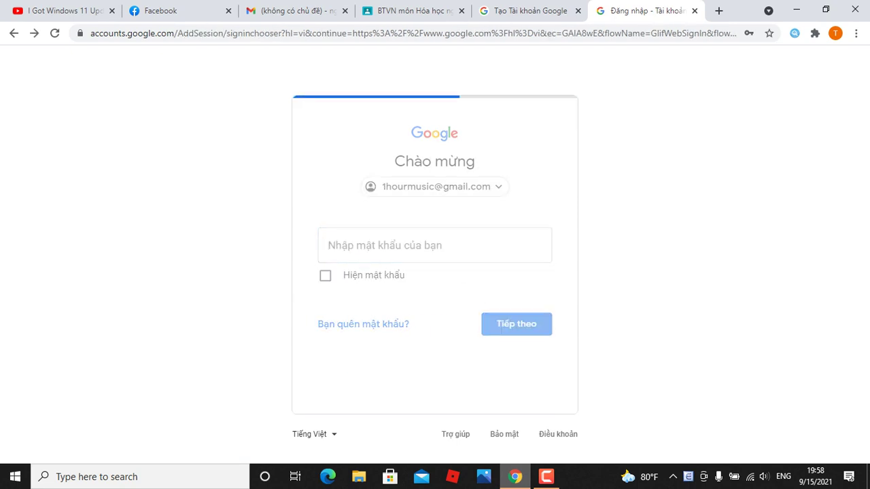
pyautogui.click(401, 319)
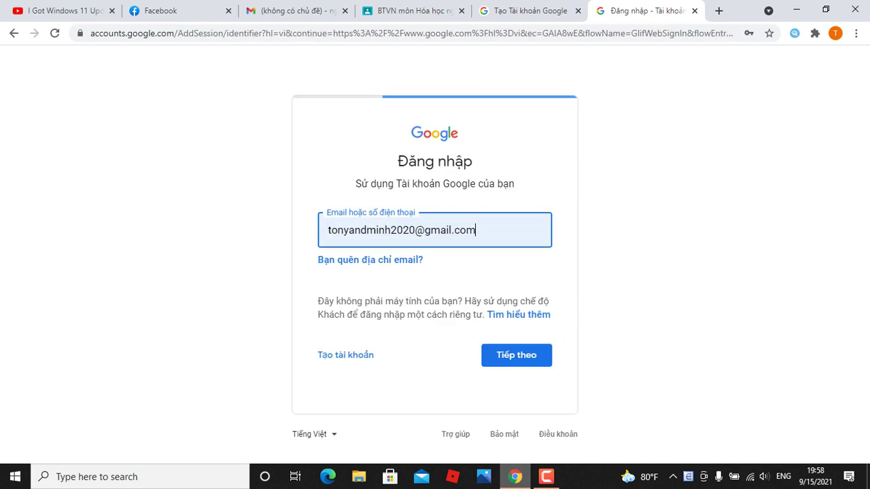
pyautogui.write('nhac')
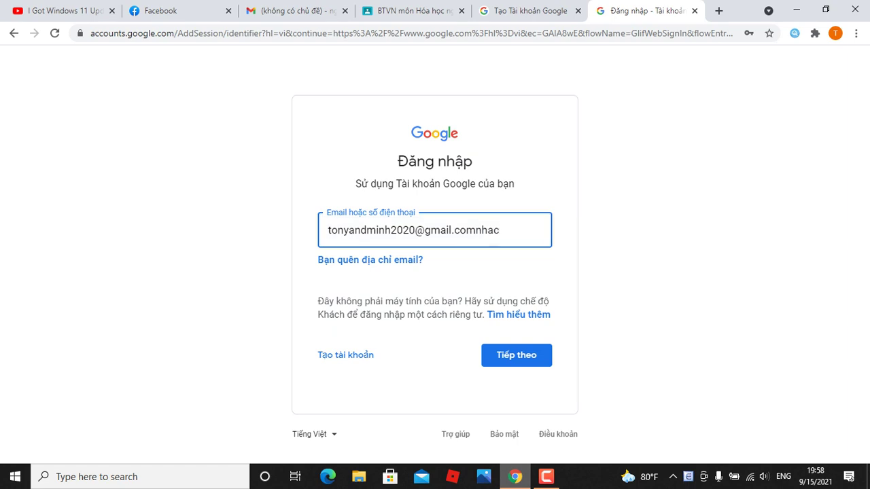
pyautogui.hotkey('ctrl', 'a')
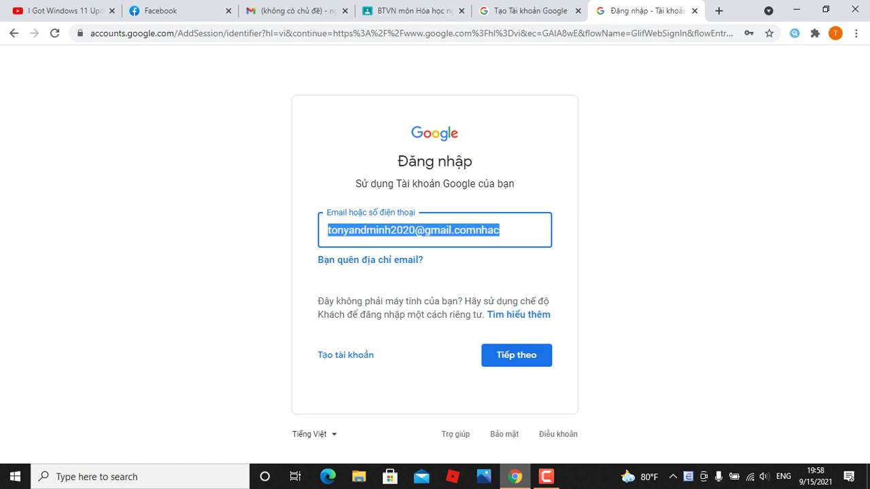
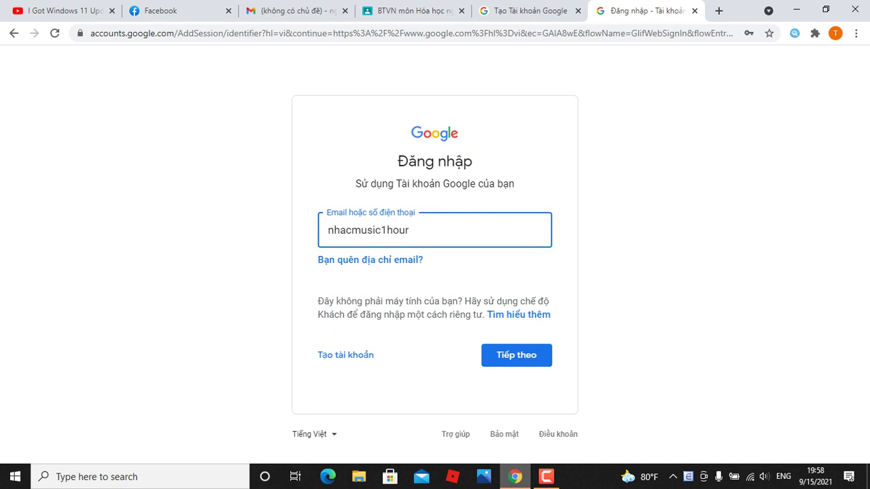
pyautogui.press('Return')
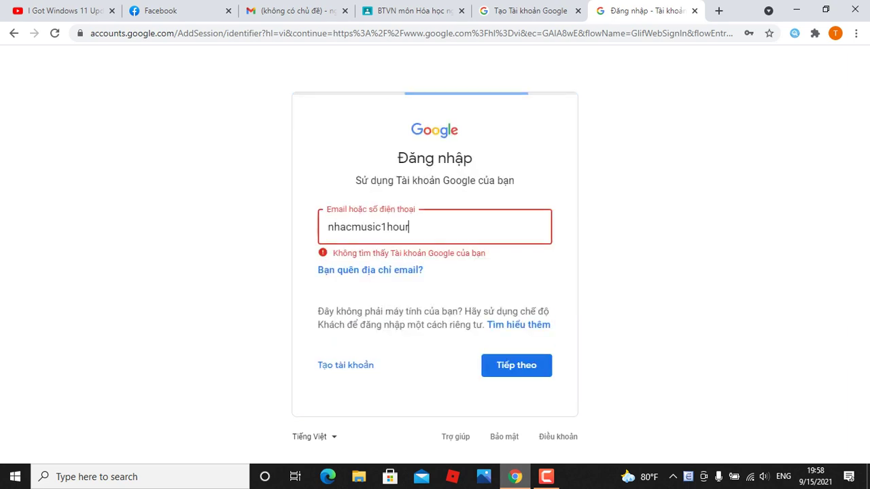
pyautogui.hotkey('ctrl', 'a')
pyautogui.hotkey('ctrl', 'c')
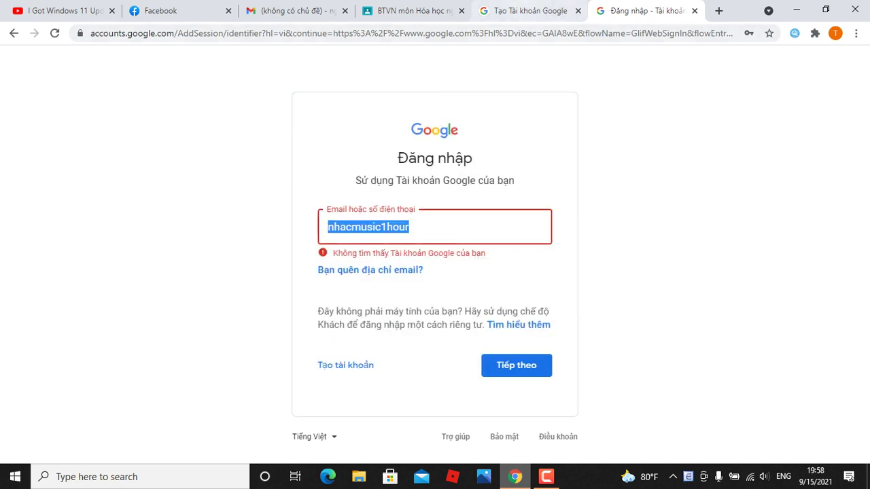
pyautogui.hotkey('ctrl', 'shift', 'Tab')
pyautogui.hotkey('ctrl', 'a')
pyautogui.hotkey('ctrl', 'v')
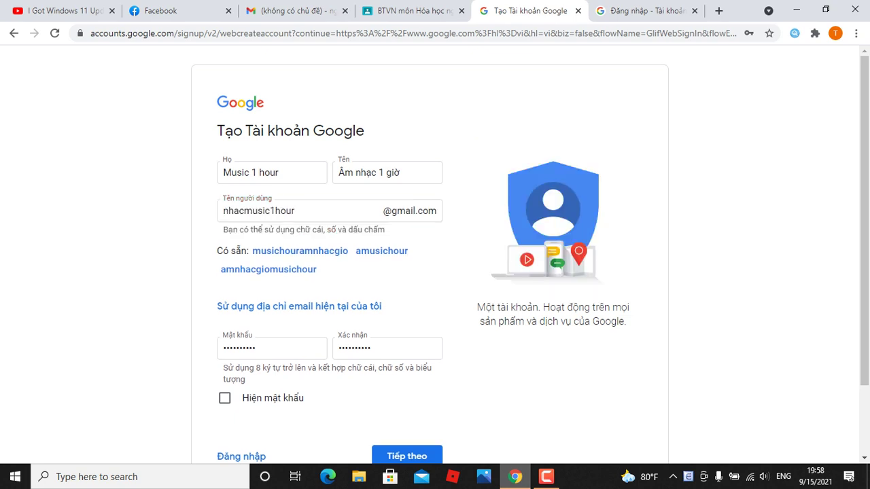
# Close the sign-in tab, prefix the username with 'am', and submit the name and password.
pyautogui.click(693, 11)
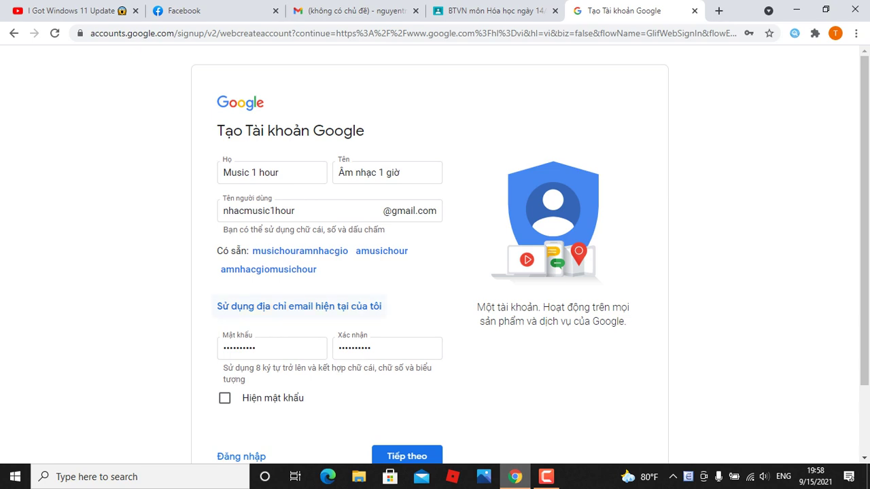
pyautogui.click(223, 211)
pyautogui.write('am')
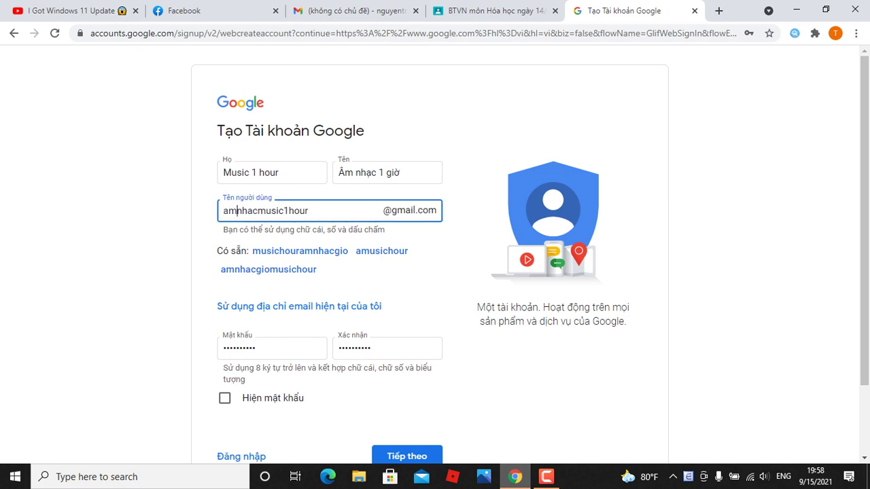
pyautogui.scroll(-2, 435, 258)
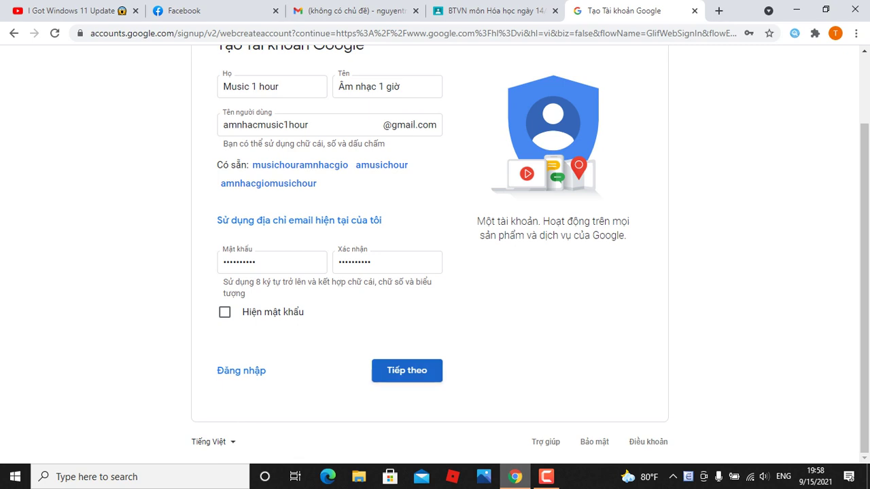
pyautogui.press('Return')
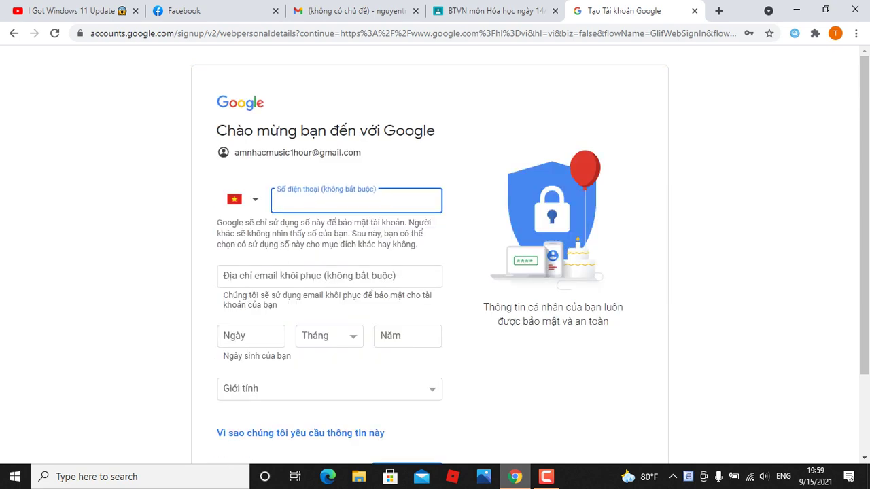
# Set the gender to Nam.
pyautogui.scroll(-2, 329, 286)
pyautogui.click(329, 286)
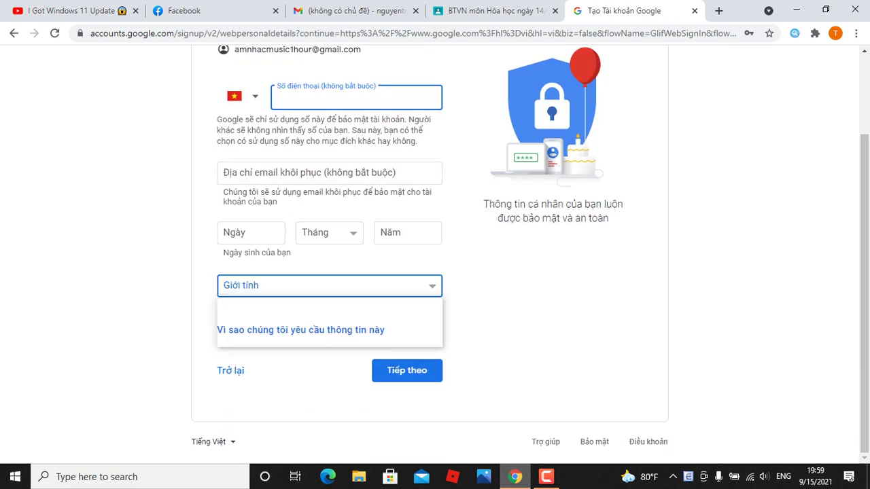
pyautogui.press('Down')
pyautogui.press('Down')
pyautogui.press('Up')
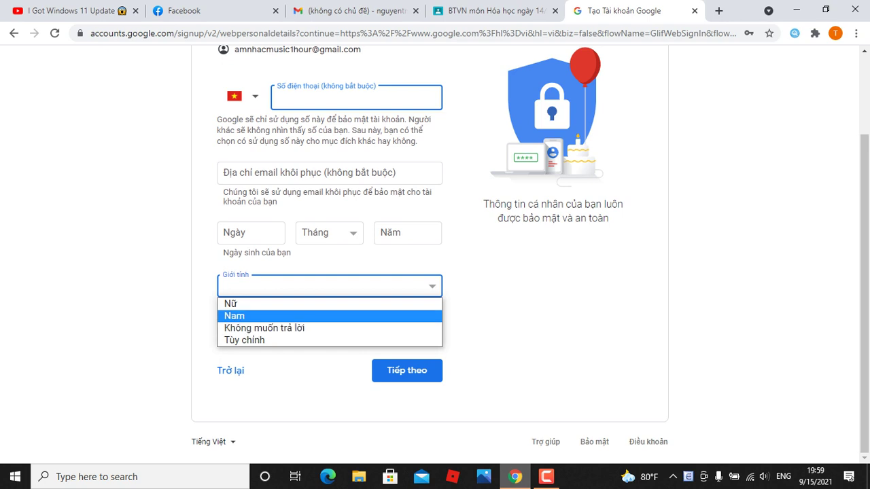
pyautogui.press('Return')
pyautogui.scroll(1, 435, 258)
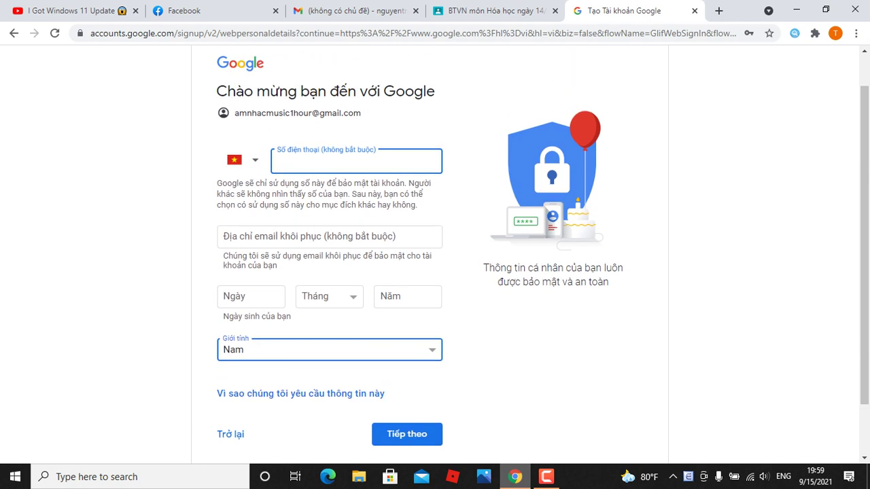
# Enter the birthday 24 Tháng 5 2000 and continue with Tiếp theo.
pyautogui.click(250, 296)
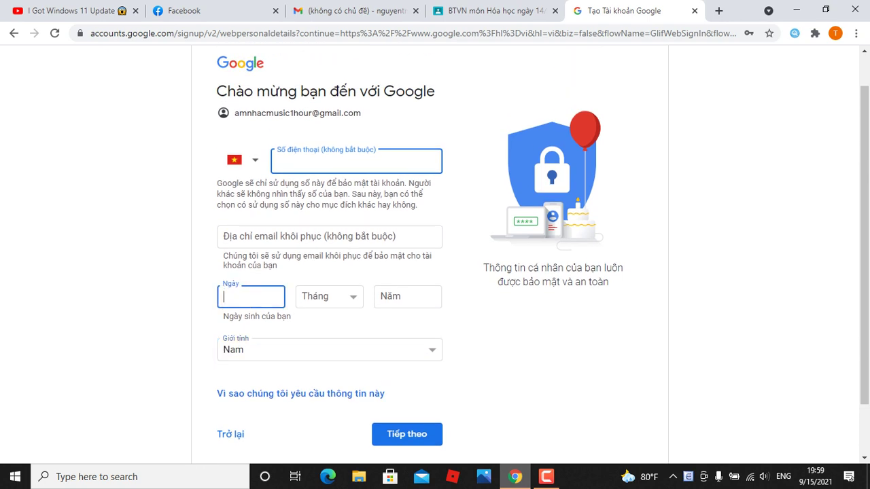
pyautogui.write('24')
pyautogui.press('Tab')
pyautogui.hotkey('alt', 'Down')
pyautogui.press('Down')
pyautogui.press('Down')
pyautogui.press('Down')
pyautogui.press('Down')
pyautogui.press('Down')
pyautogui.press('Return')
pyautogui.press('Tab')
pyautogui.write('1')
pyautogui.press('BackSpace')
pyautogui.write('2000')
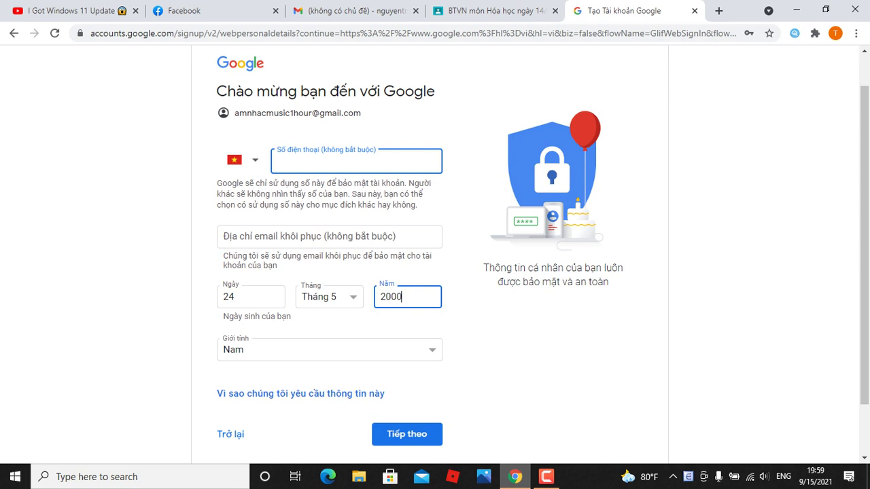
pyautogui.press('Tab')
pyautogui.scroll(-1, 435, 252)
pyautogui.click(406, 434)
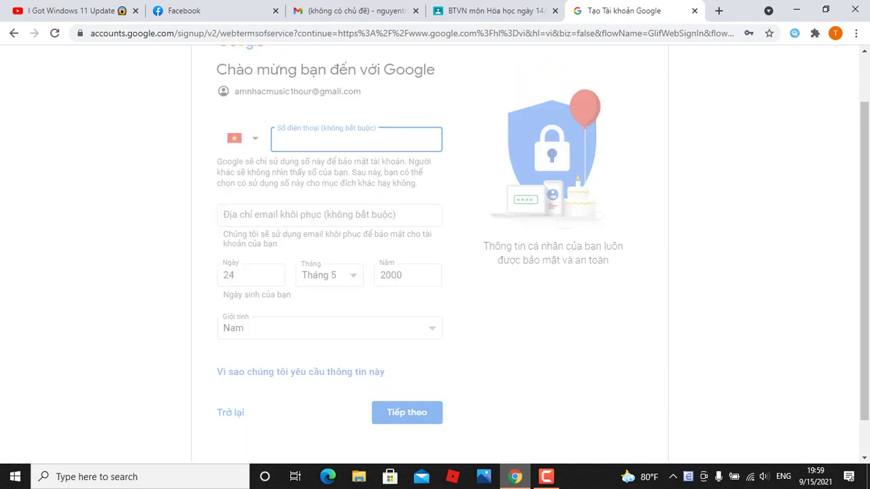
# Accept the Privacy and Terms page with Tôi đồng ý.
pyautogui.scroll(-7, 435, 251)
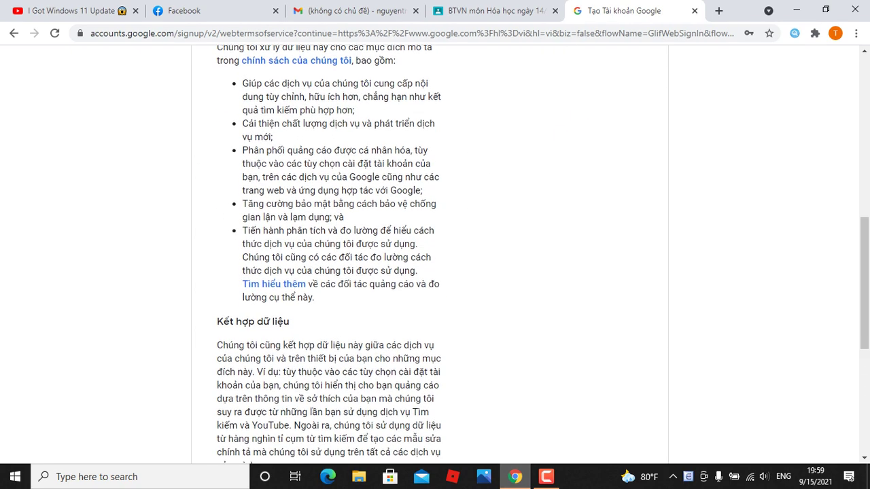
pyautogui.scroll(-4, 435, 252)
pyautogui.click(405, 413)
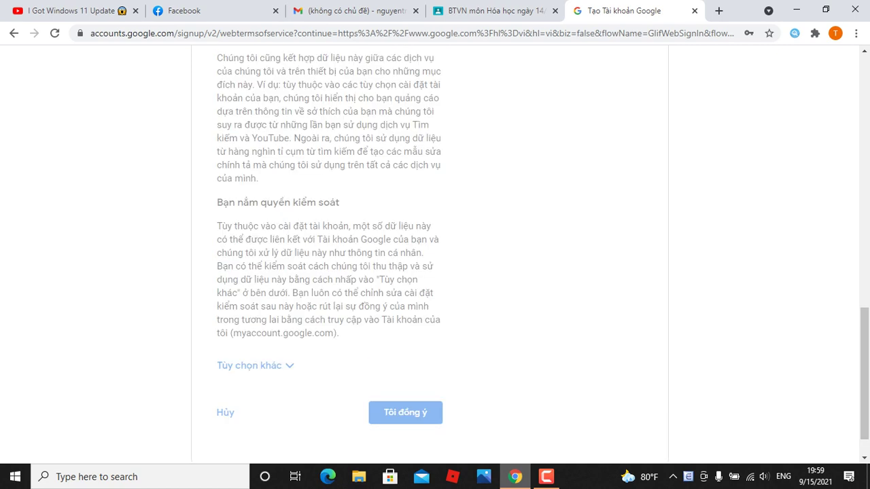
pyautogui.scroll(4, 435, 252)
pyautogui.scroll(-5, 435, 251)
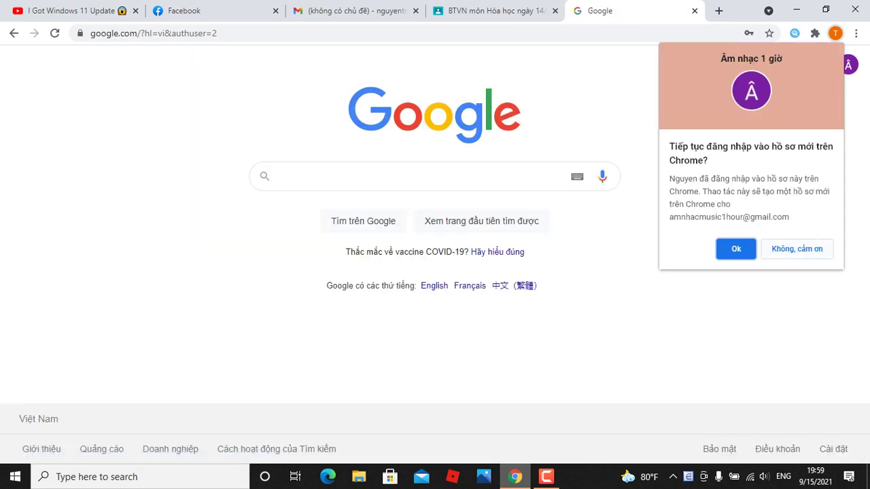
# Decline Chrome's new-profile offer and go to youtube.com.
pyautogui.click(796, 249)
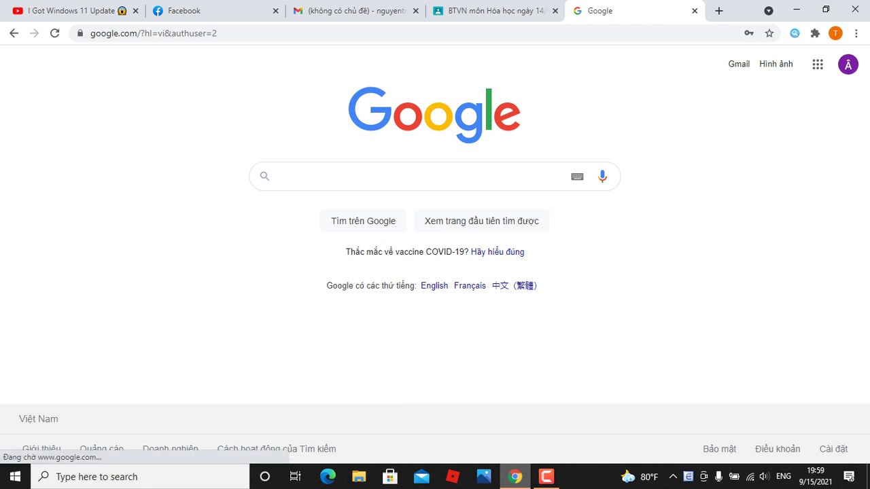
pyautogui.click(154, 32)
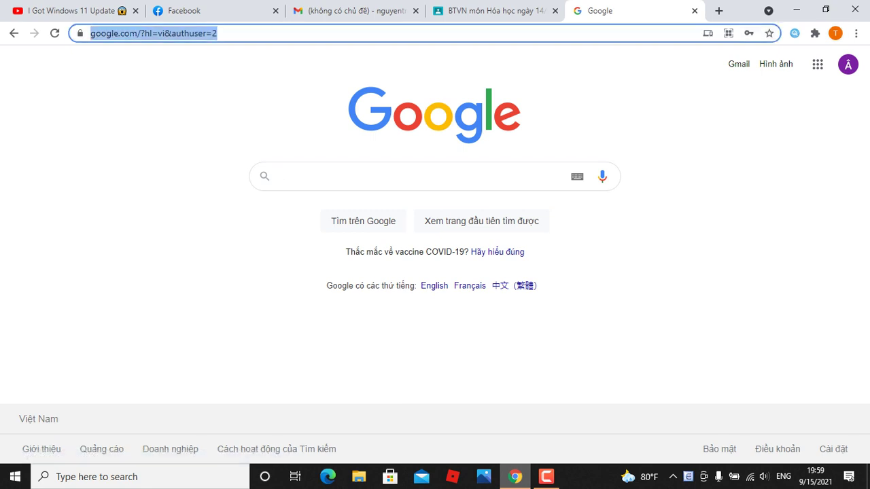
pyautogui.write('y')
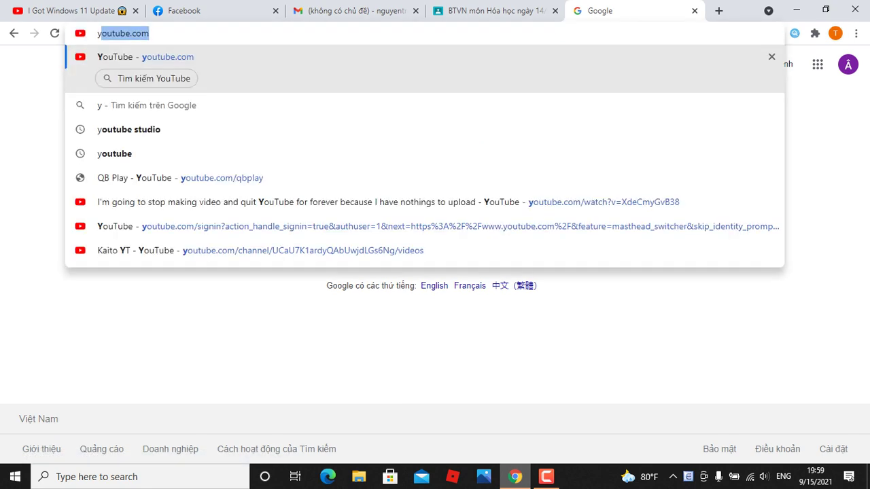
pyautogui.press('Return')
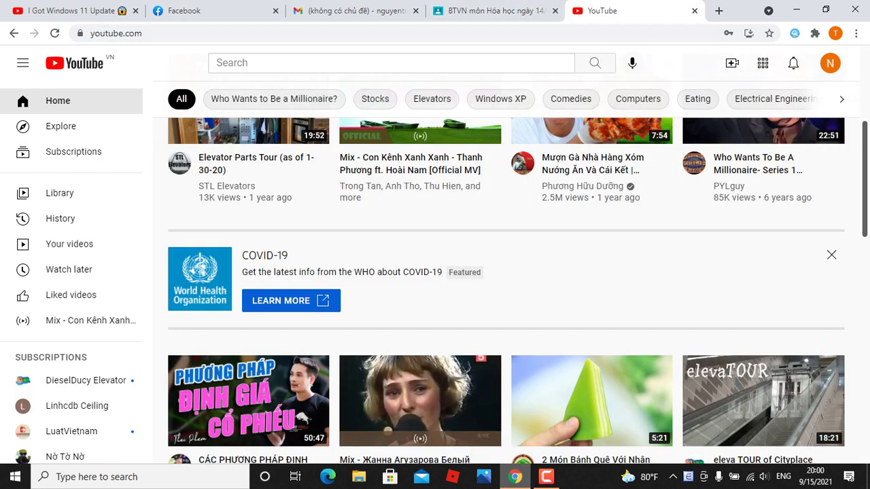
# Bring up YouTube's Add account chooser, then reload youtube.com in the first tab.
pyautogui.click(830, 62)
pyautogui.click(688, 197)
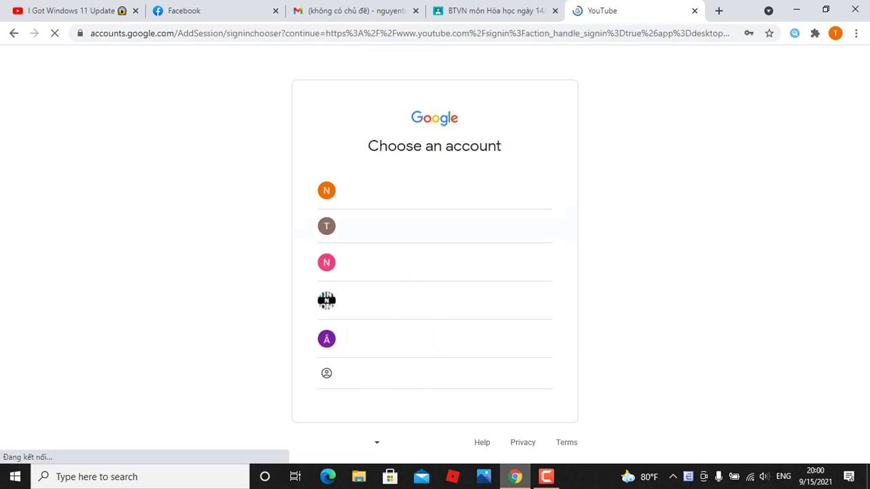
pyautogui.hotkey('ctrl', '1')
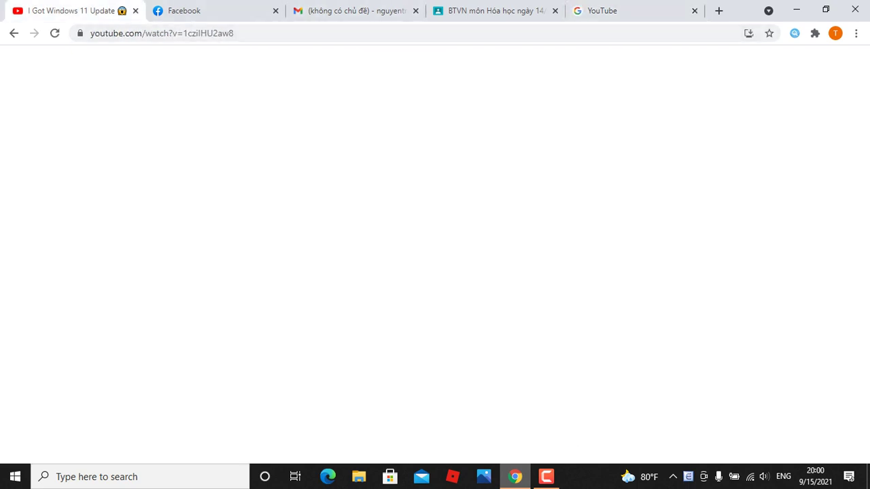
pyautogui.hotkey('ctrl', 'l')
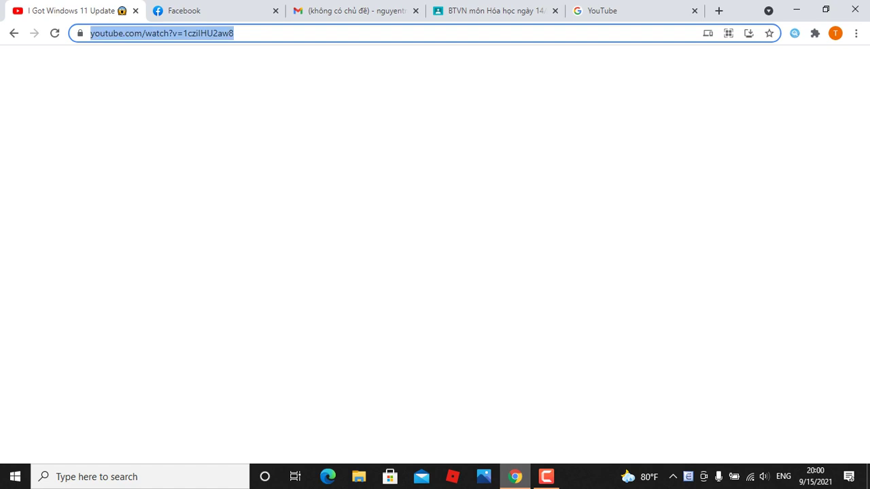
pyautogui.write('y')
pyautogui.press('Return')
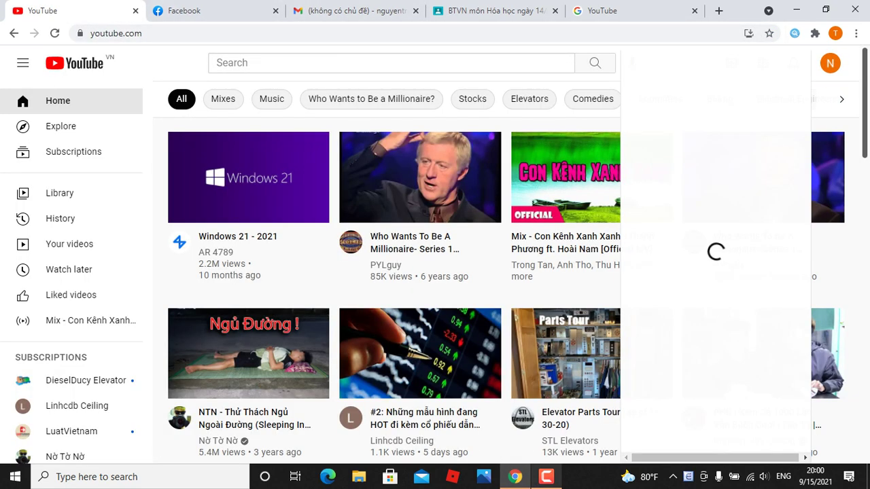
# Set YouTube's language to Tiếng Việt and pick the 'Âm nhạc 1 giờ Music 1 hour' account in the chooser tab.
pyautogui.click(829, 63)
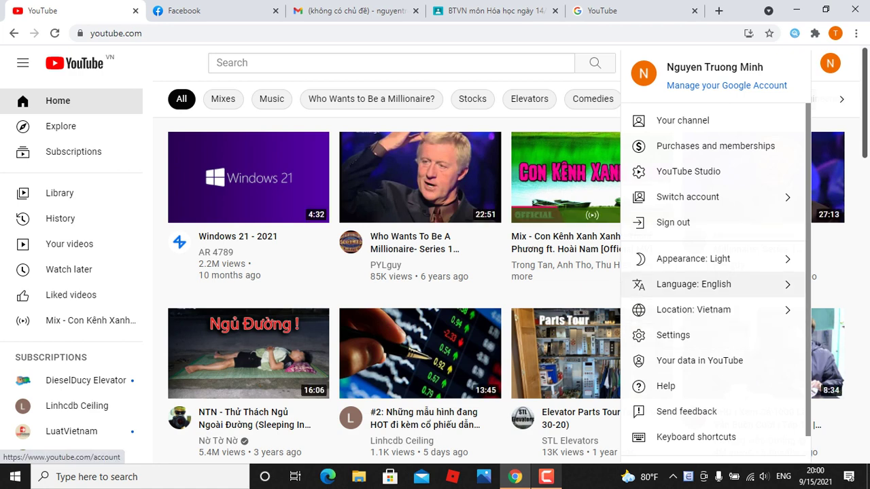
pyautogui.click(693, 284)
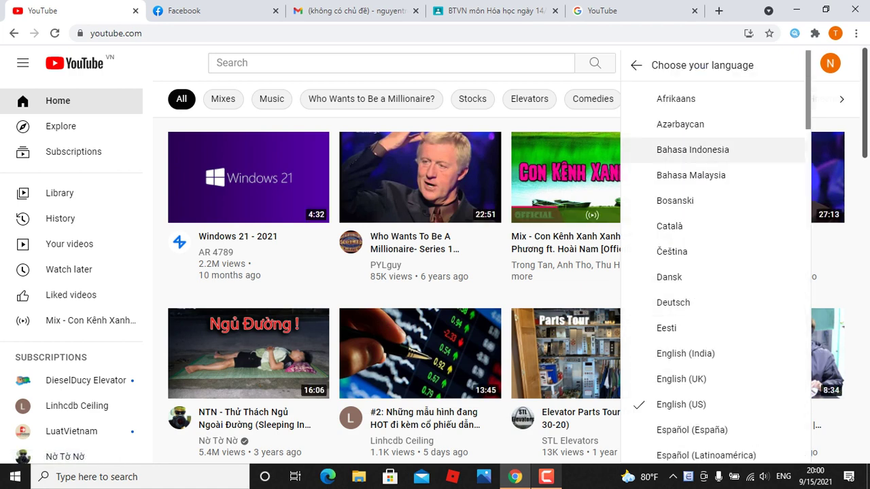
pyautogui.scroll(-15, 714, 258)
pyautogui.scroll(-4, 679, 197)
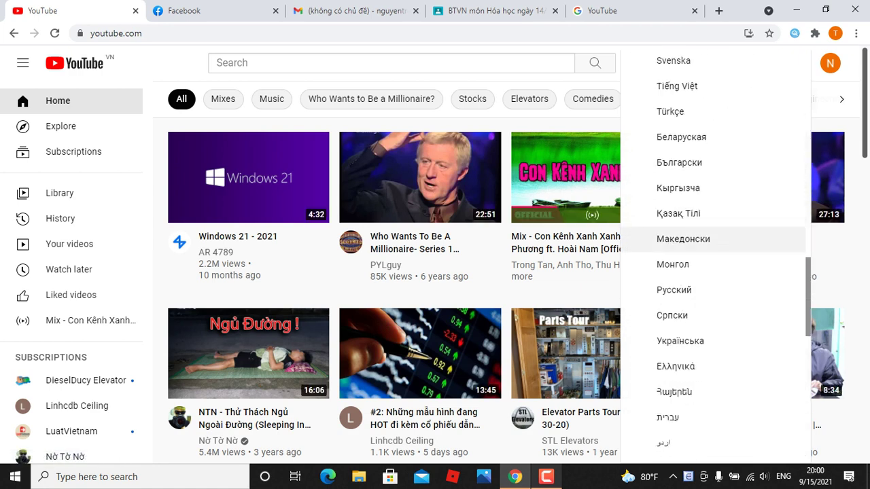
pyautogui.click(679, 85)
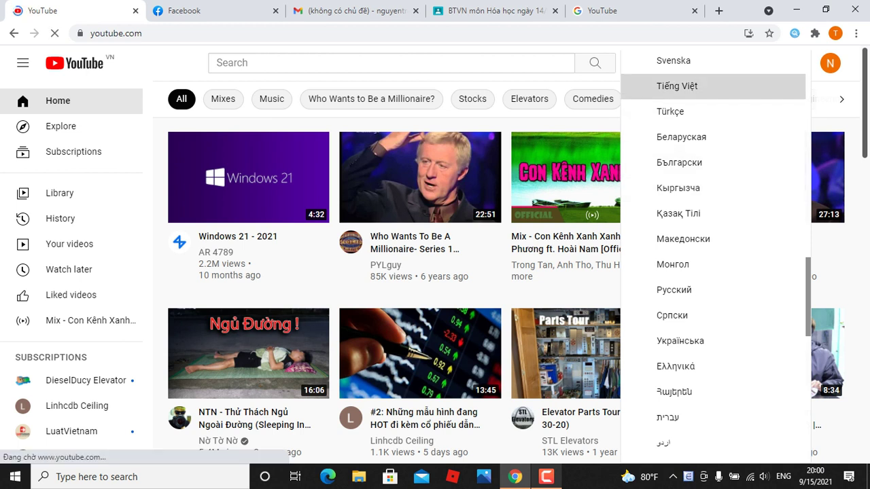
pyautogui.hotkey('ctrl', '5')
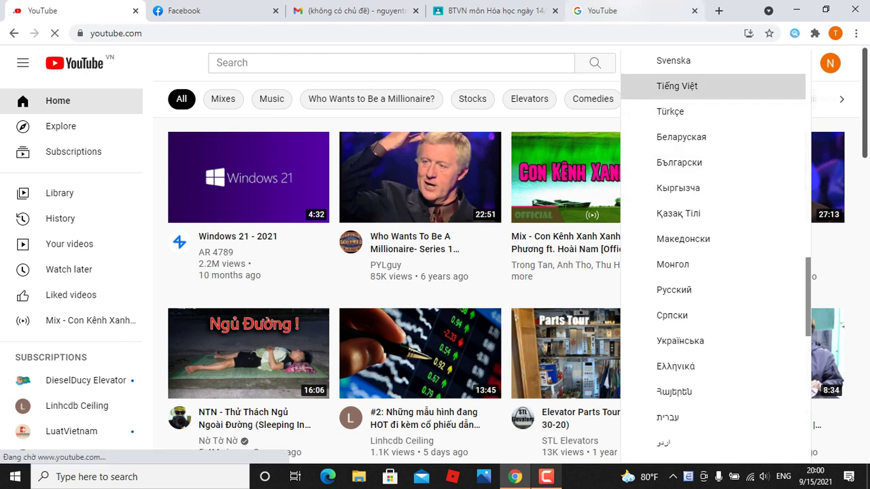
pyautogui.click(398, 339)
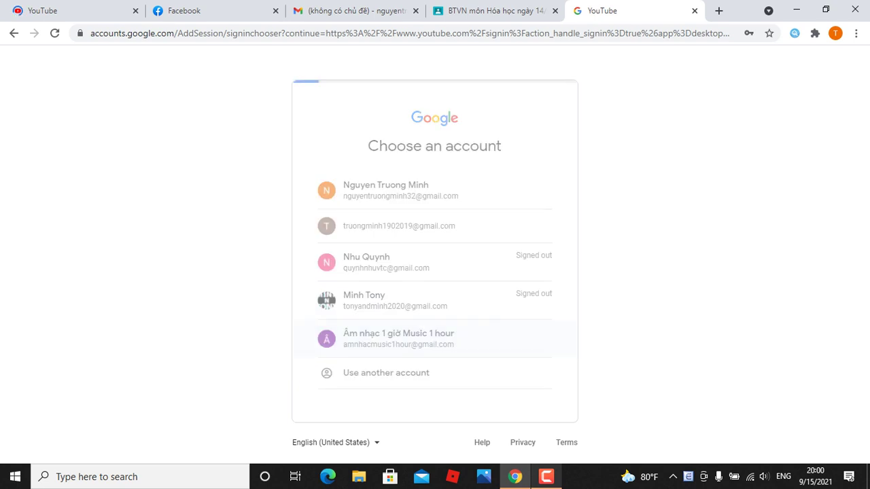